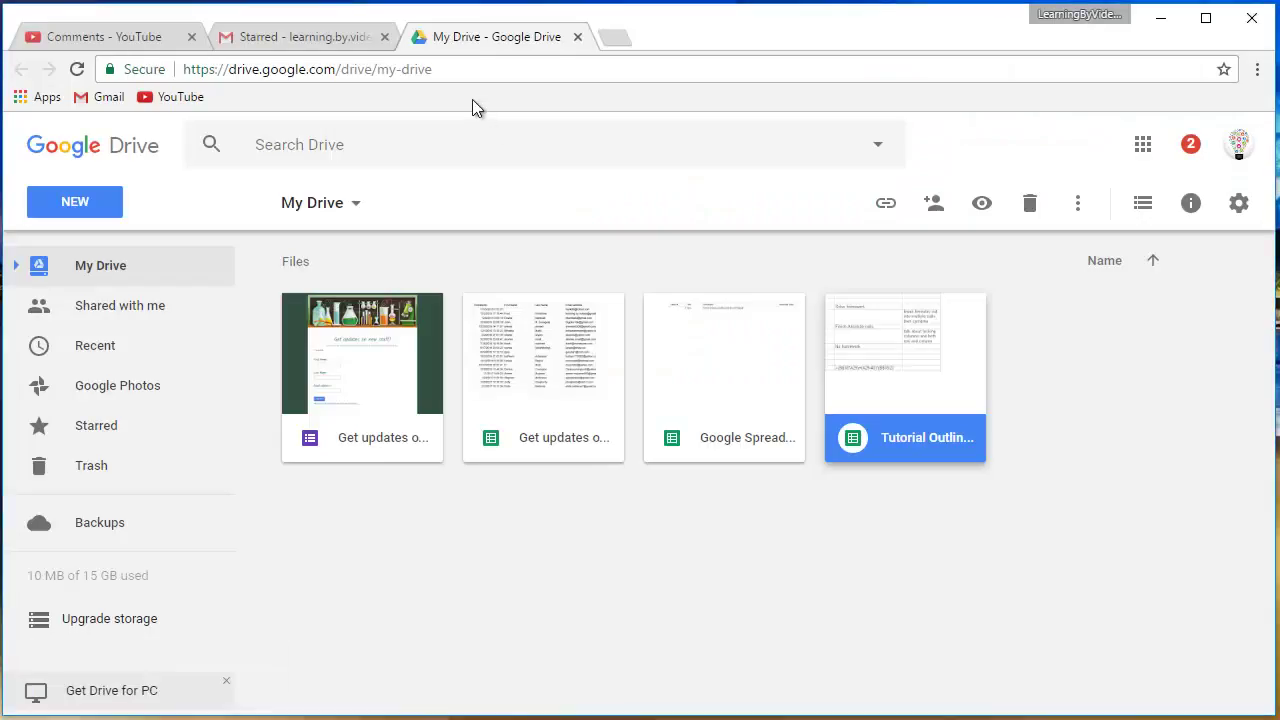
- Close the open Google Drive page and reopen Google Drive from Gmail's list of Google apps
left_click(343, 38)
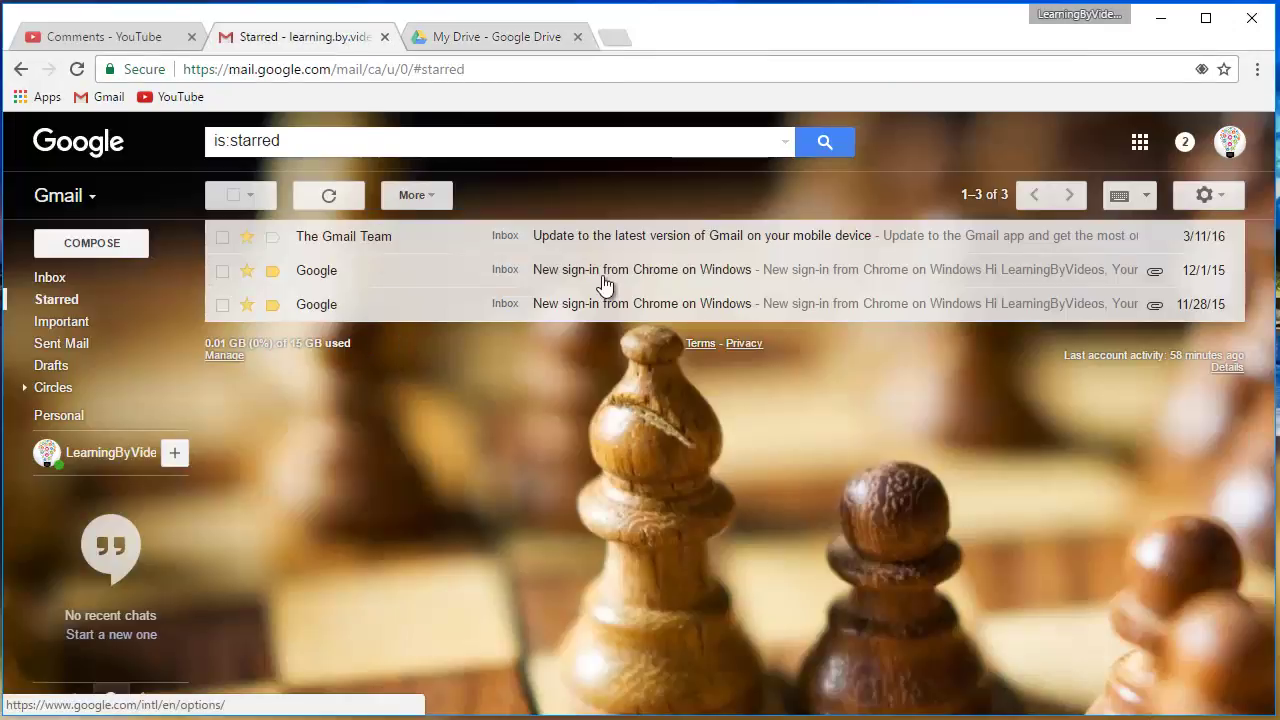
left_click(577, 37)
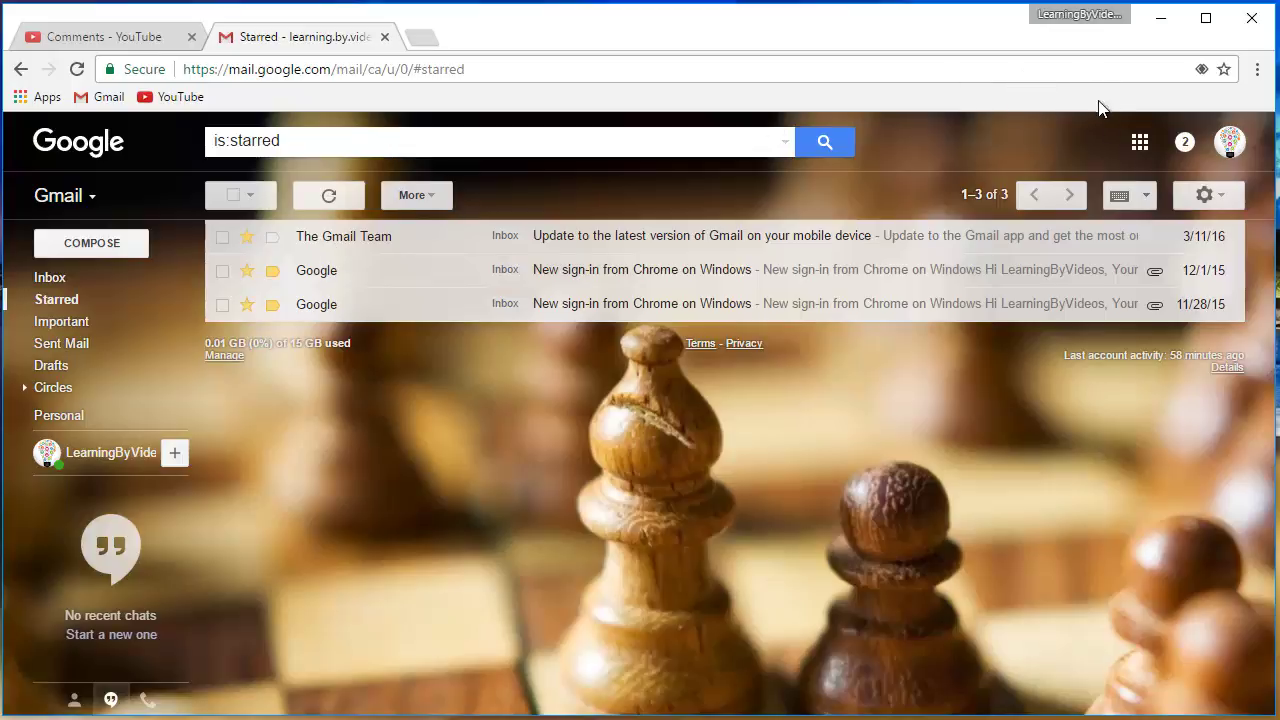
left_click(1140, 145)
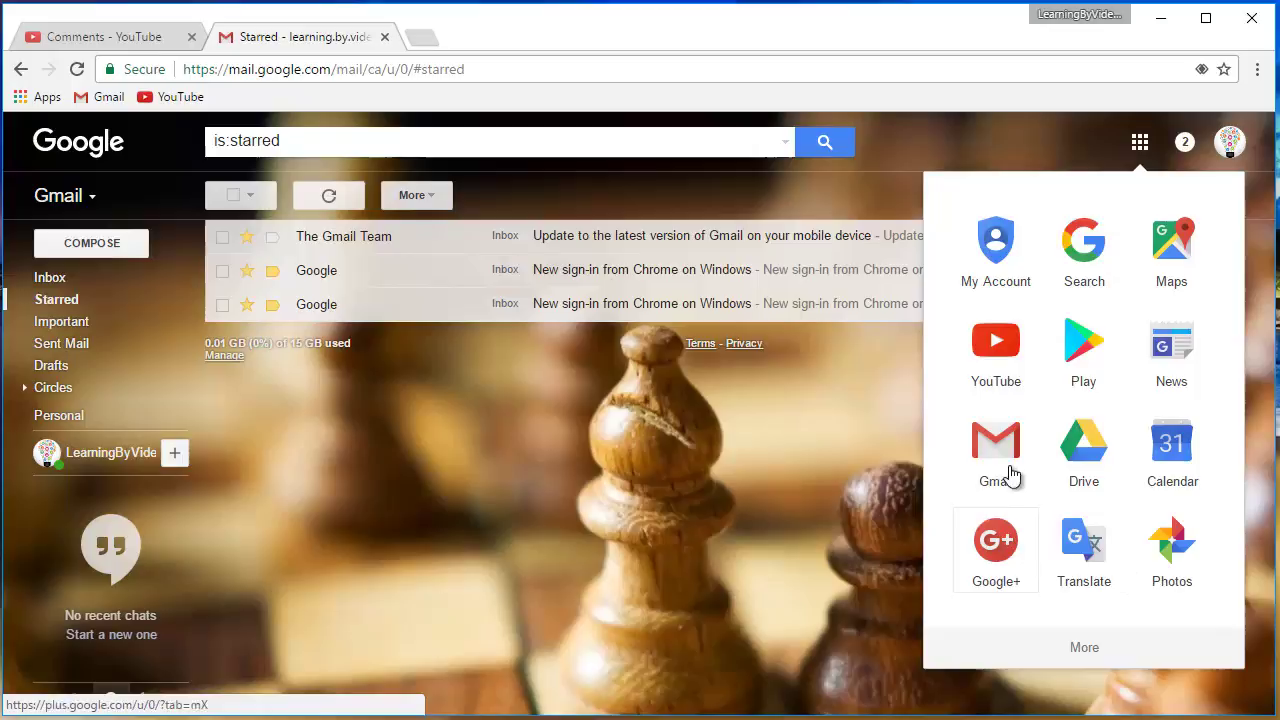
left_click(1105, 457)
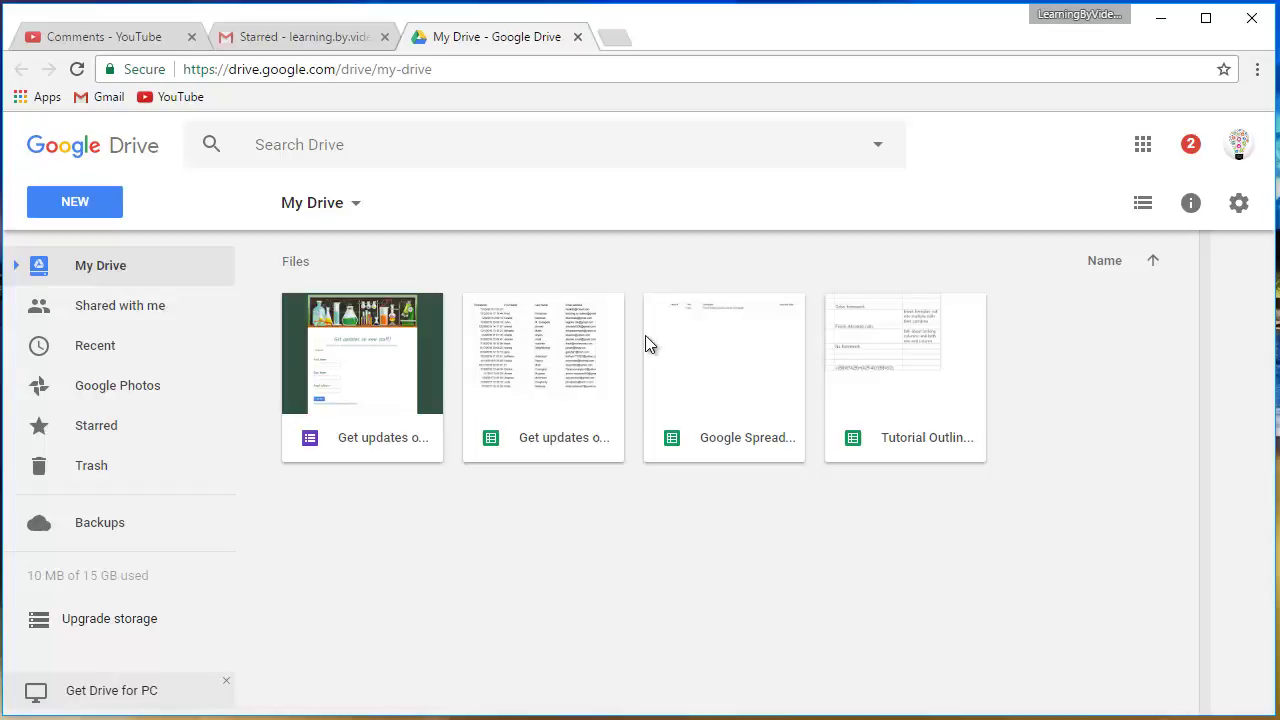
- Create a new blank Google Sheets spreadsheet from My Drive and view it alongside the Drive page
left_click(77, 202)
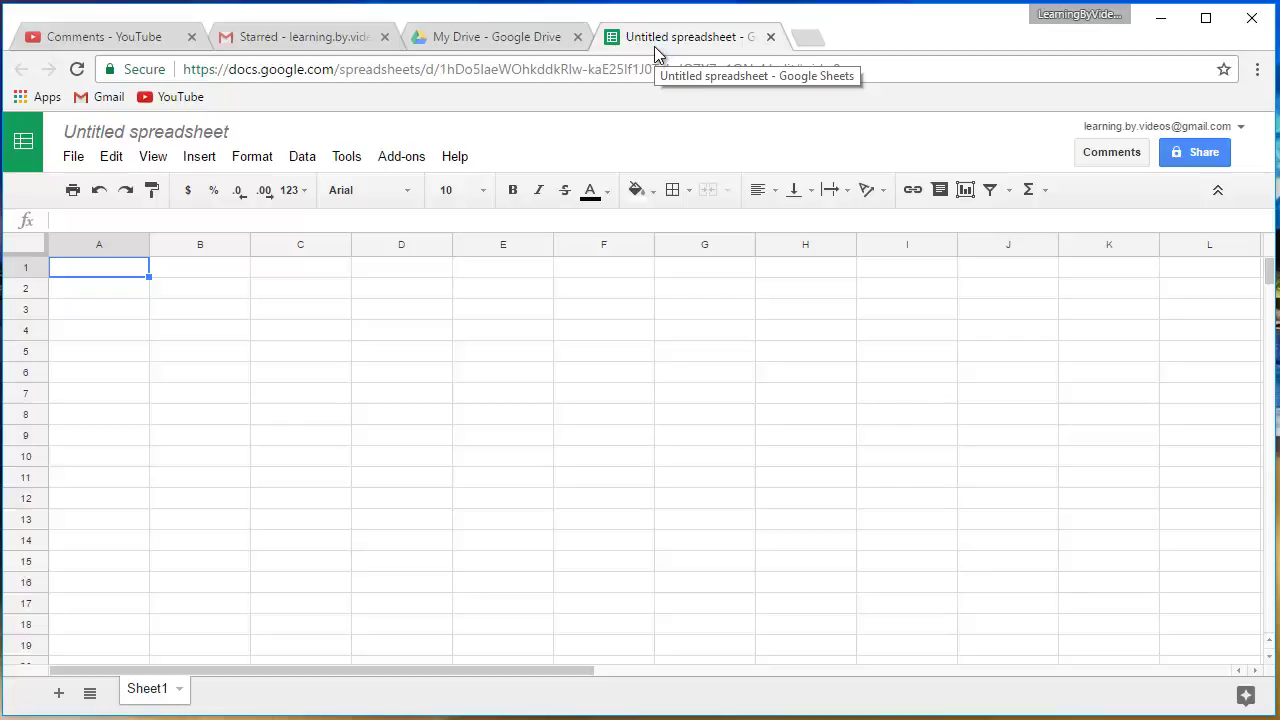
left_click(508, 39)
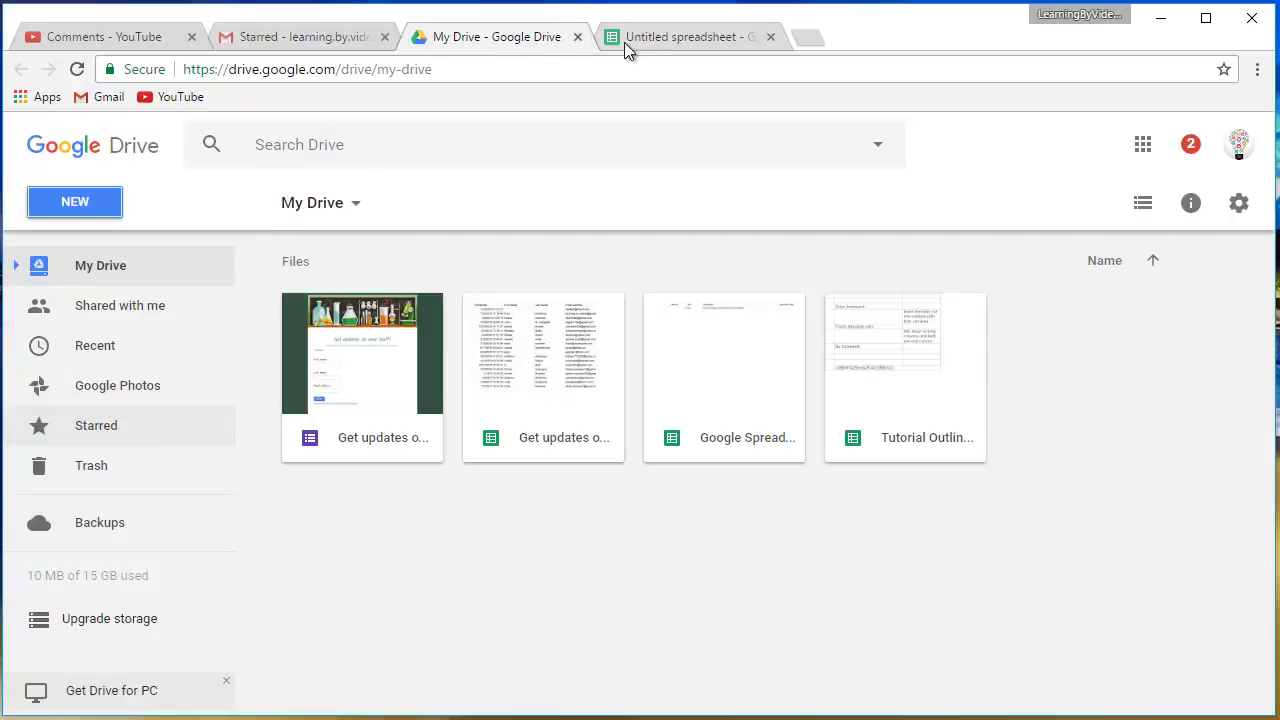
left_click(657, 40)
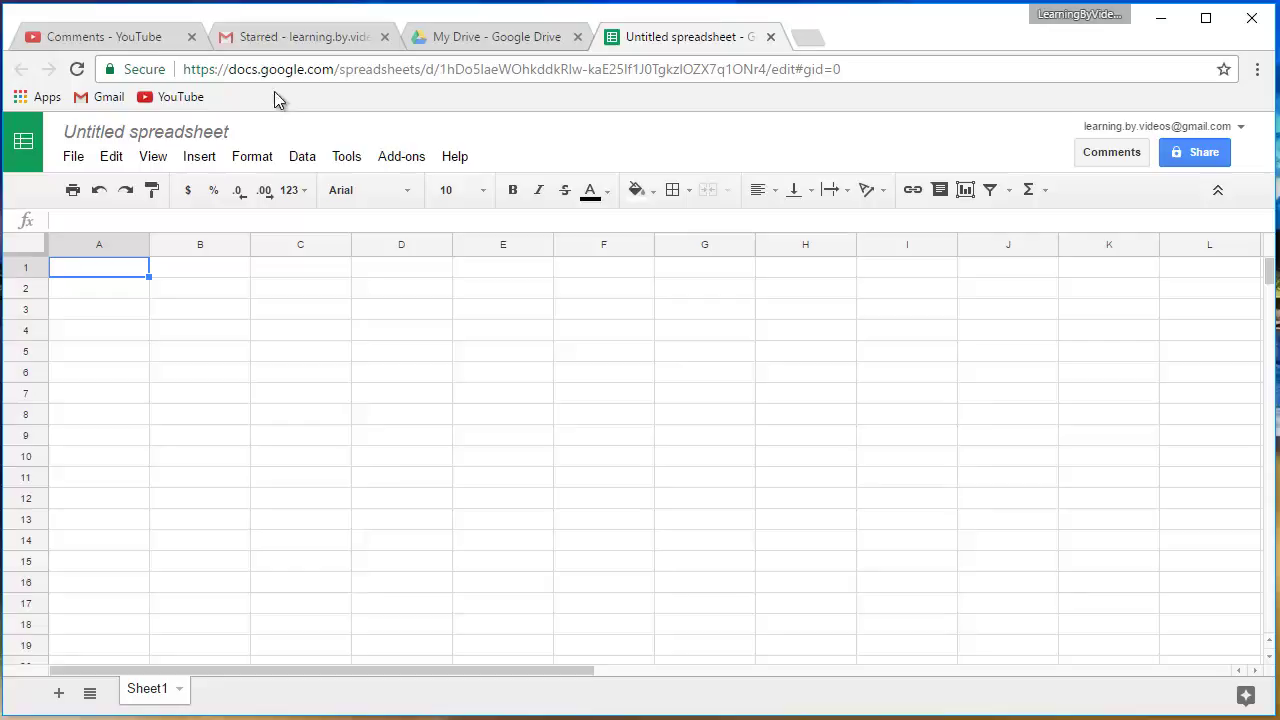
- Create a second blank Google Sheets spreadsheet from My Drive, compare it with the first one and close it
left_click(494, 41)
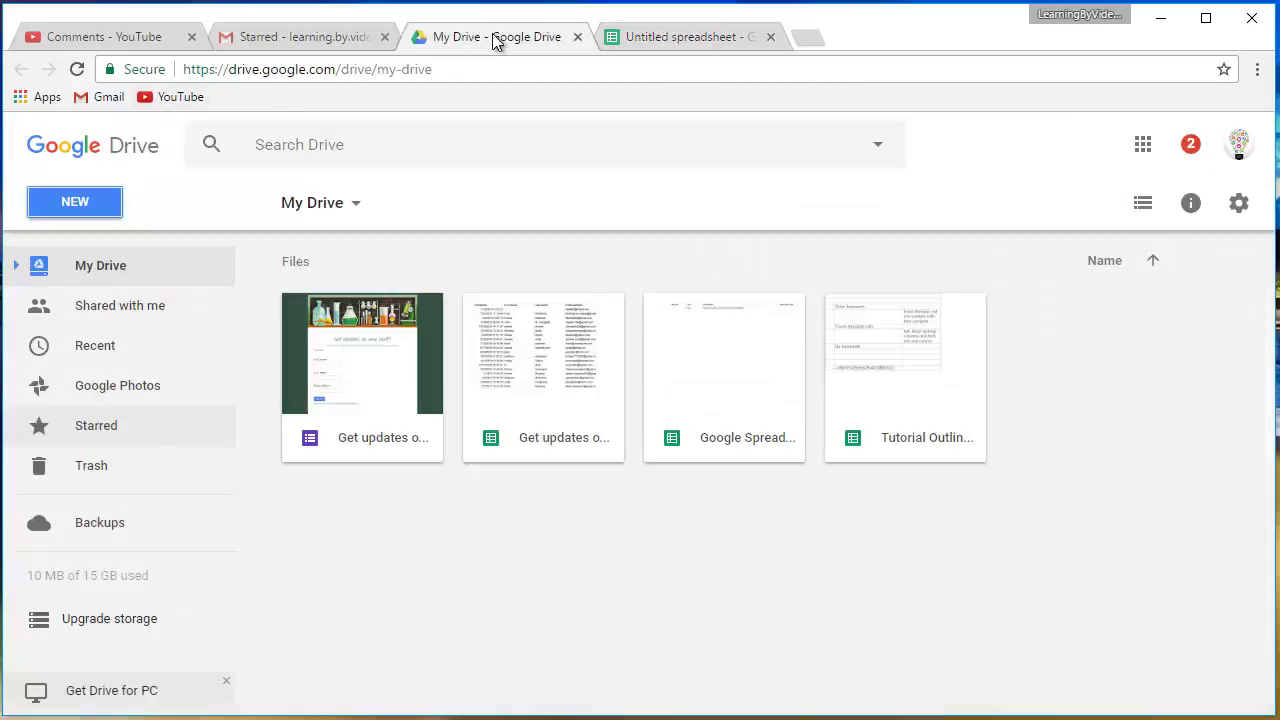
left_click(116, 201)
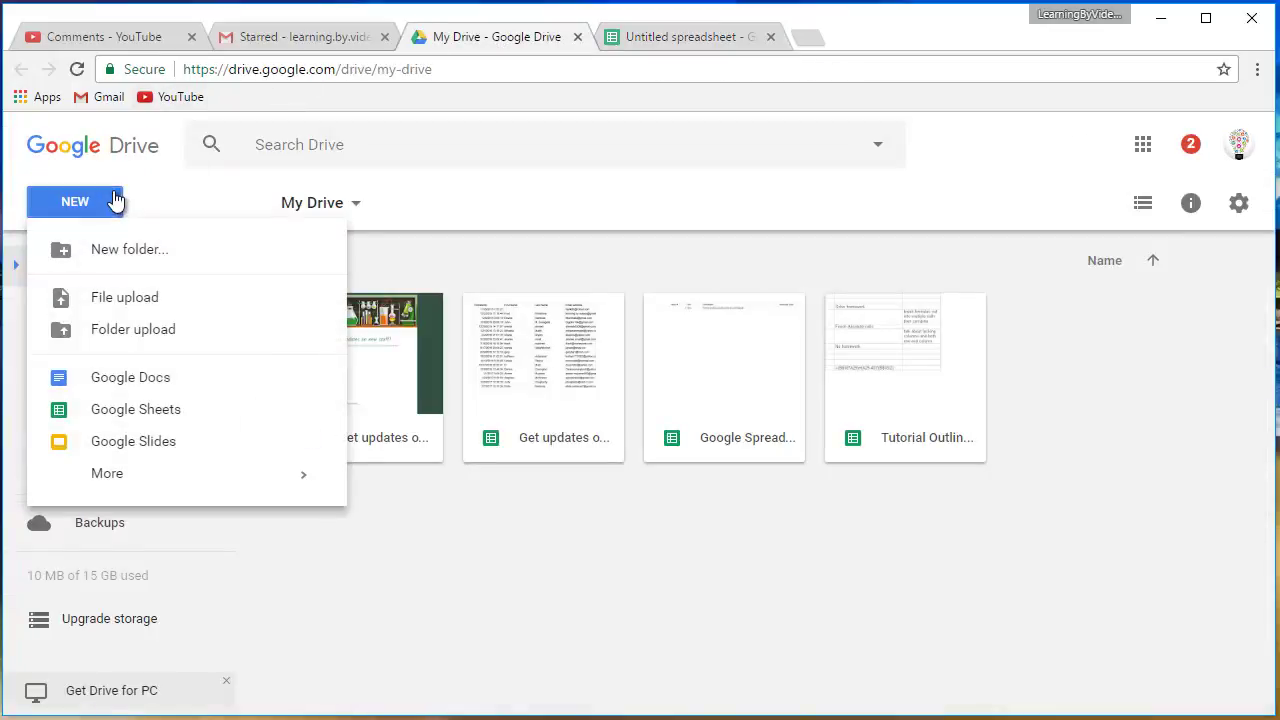
left_click(134, 414)
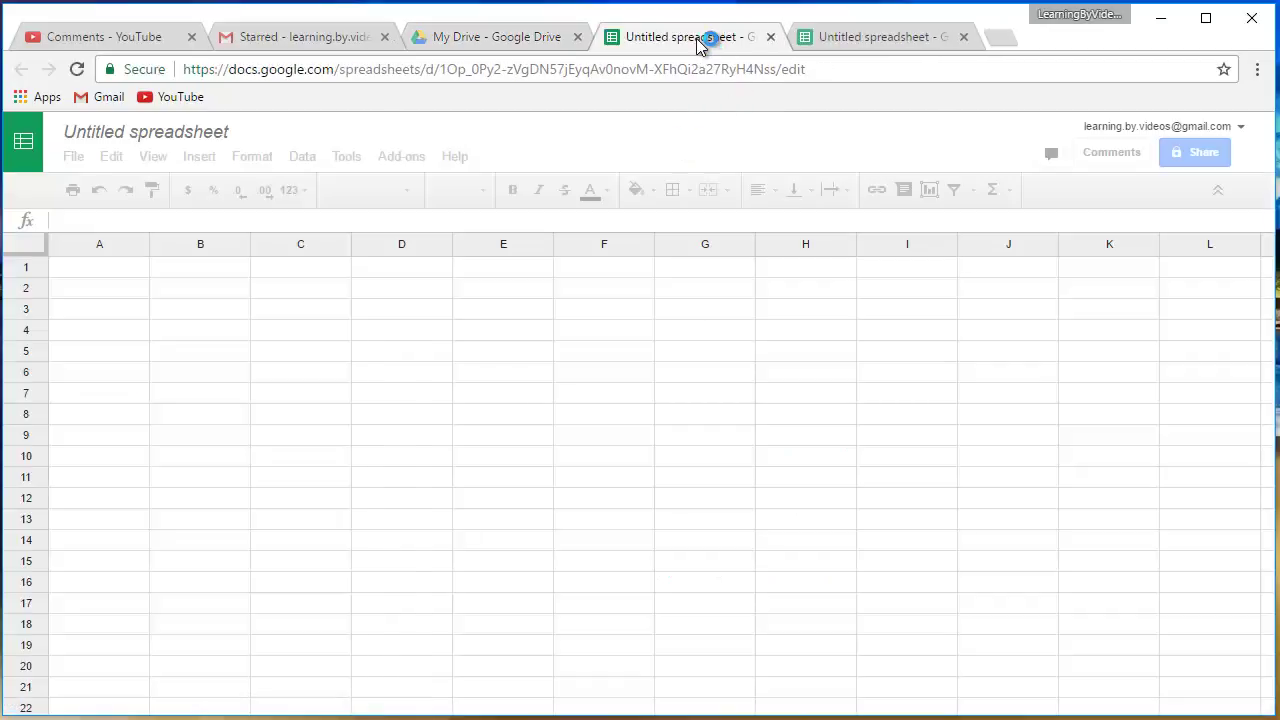
left_click(818, 40)
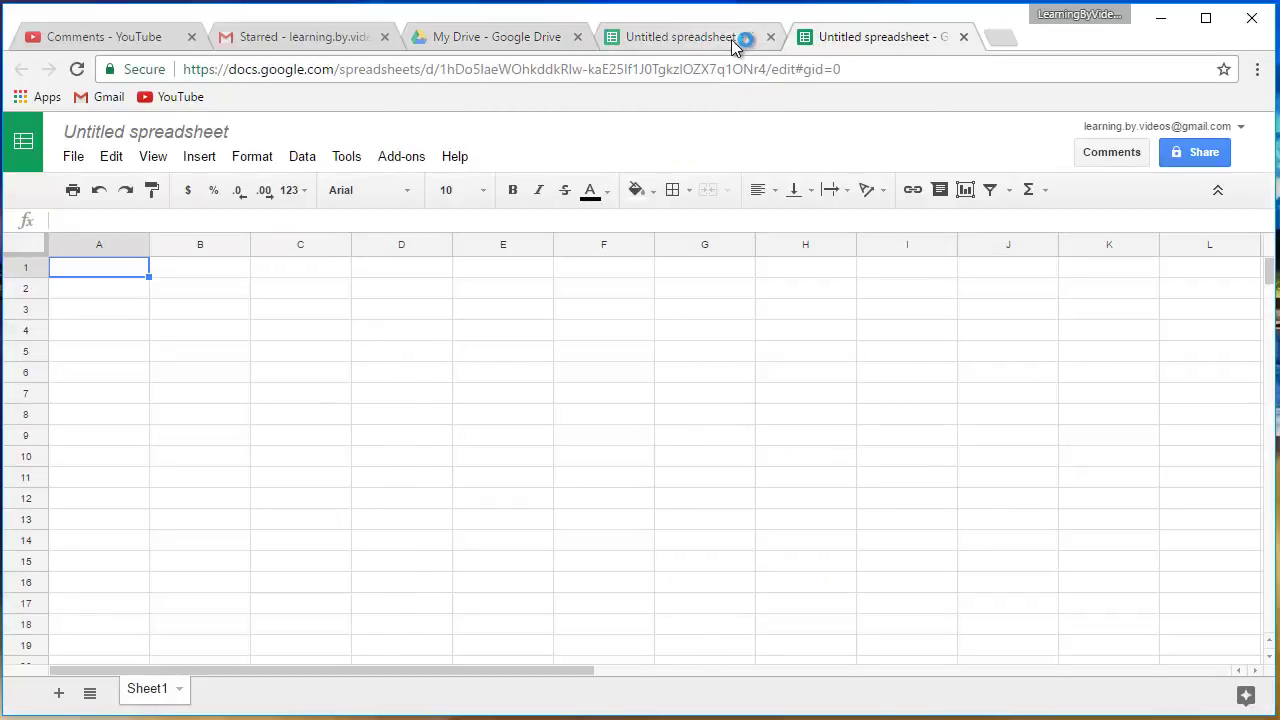
left_click(737, 40)
left_click(820, 39)
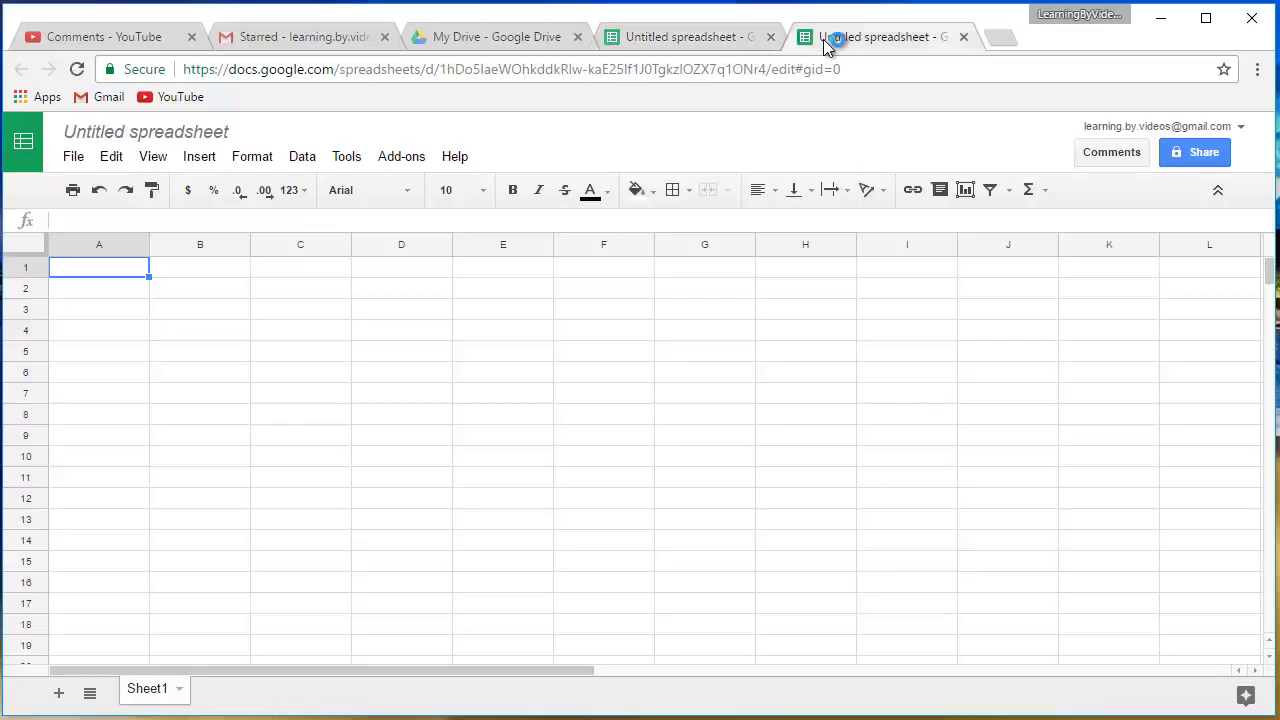
left_click(718, 44)
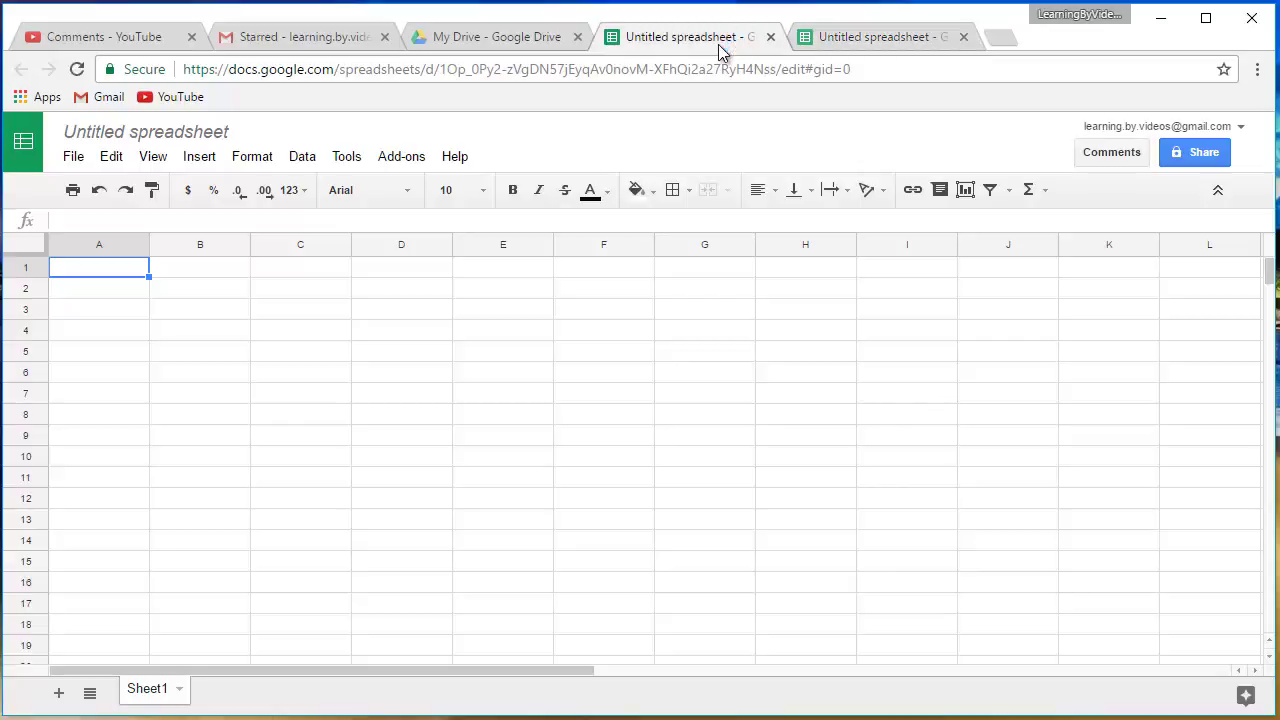
left_click(770, 37)
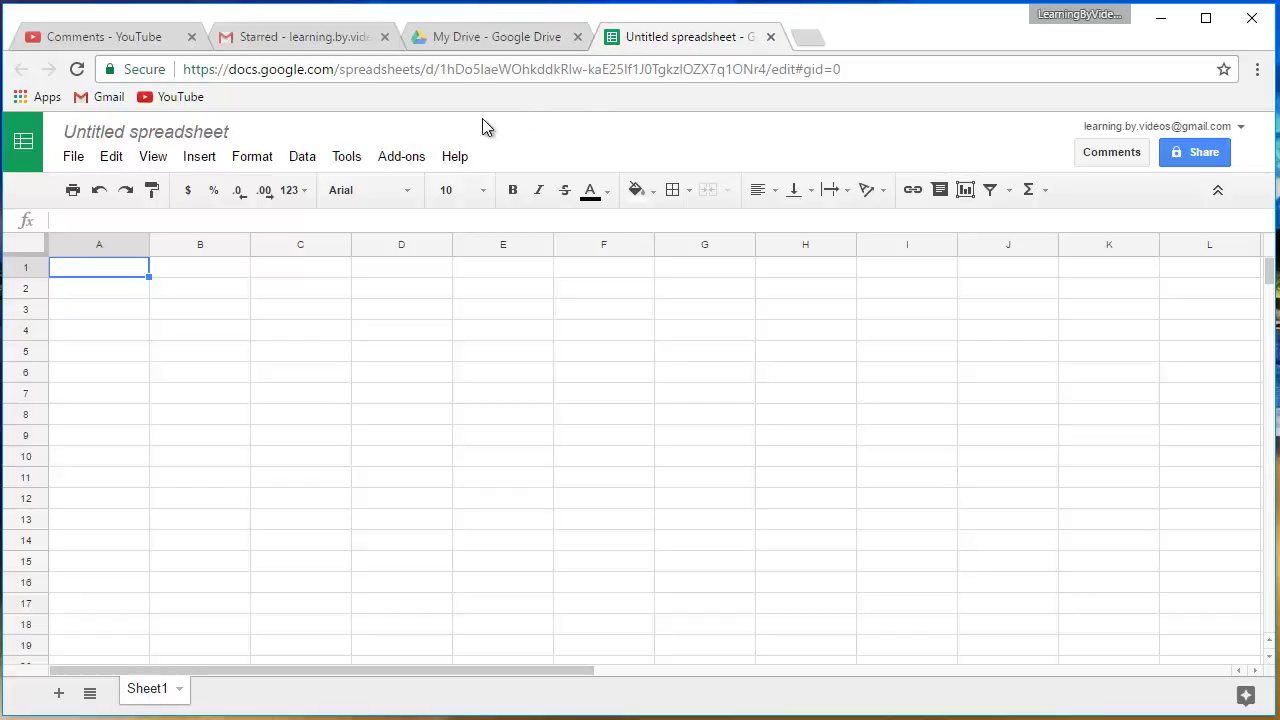
- Rename the untitled spreadsheet as "Vid1 - Google Intro" and look for it in My Drive
left_click(122, 133)
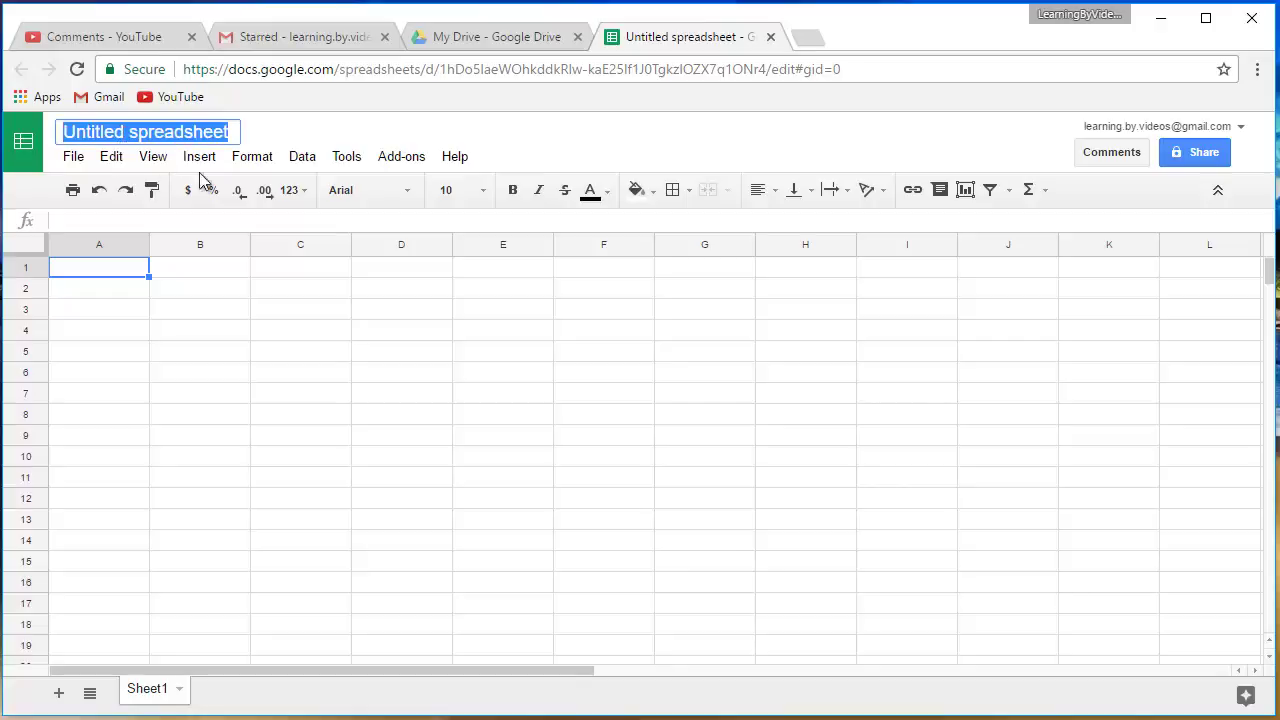
type("V")
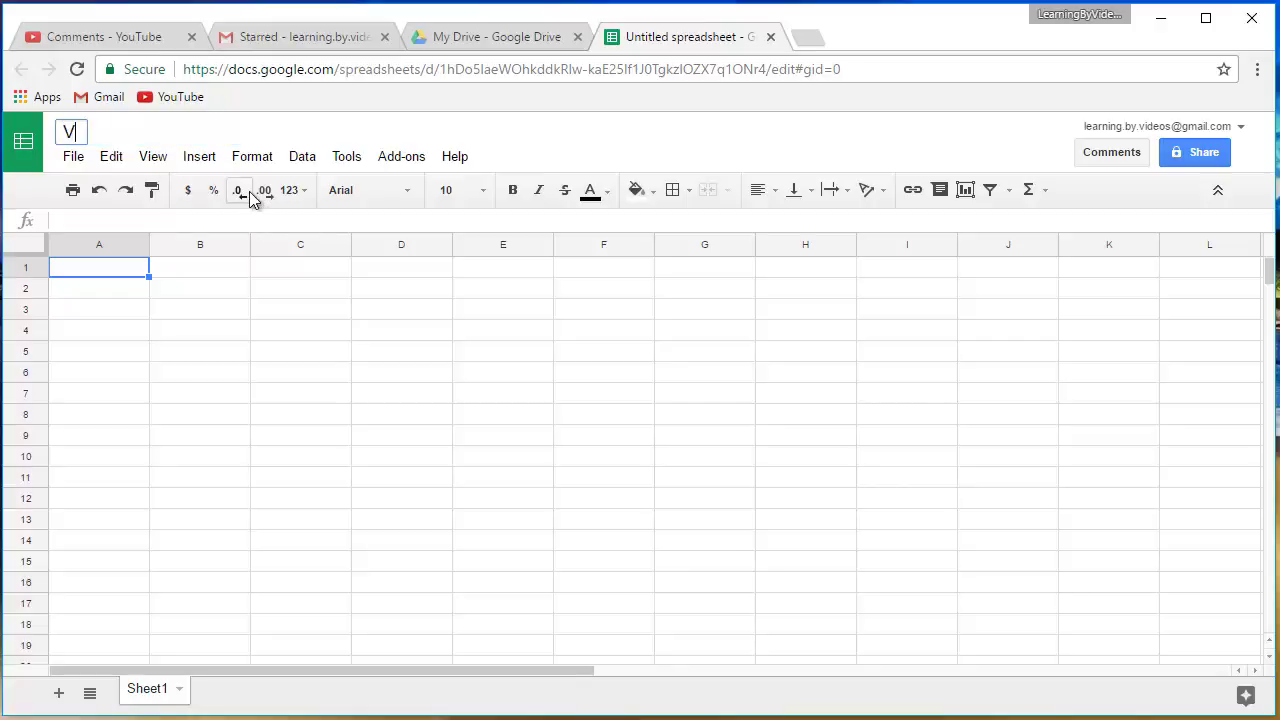
type("id1 - Goog")
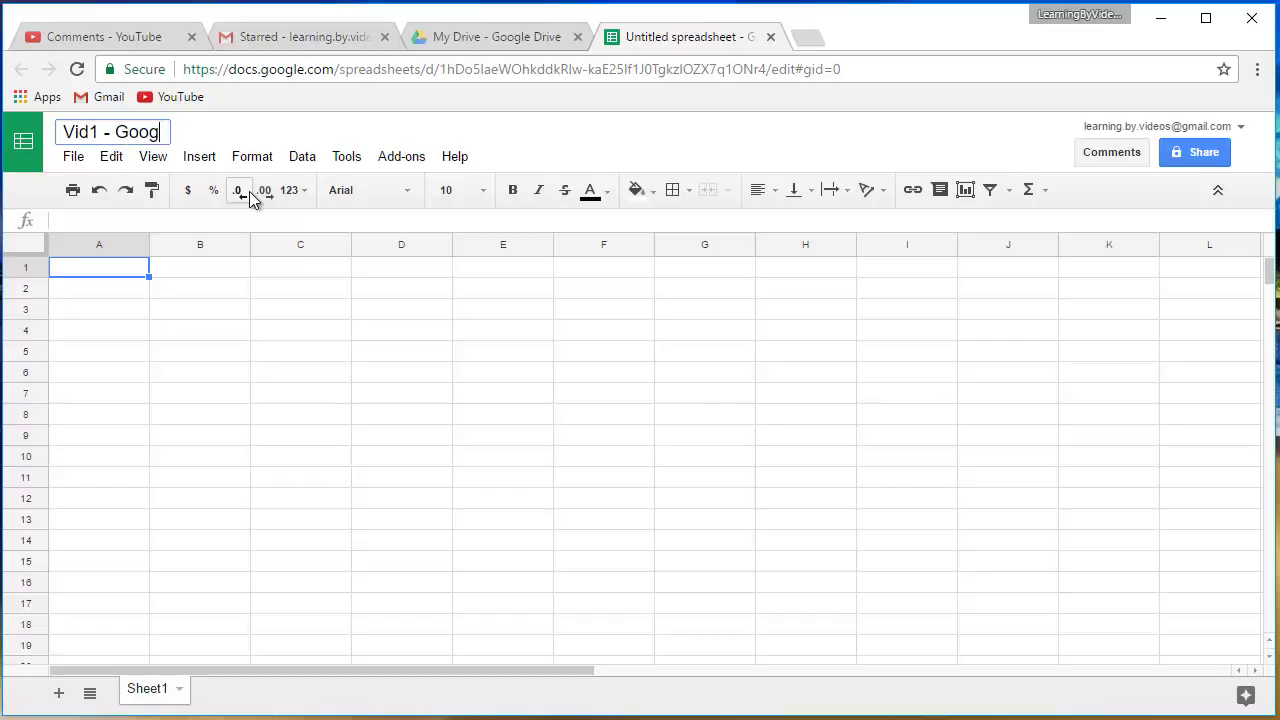
type("le Introd")
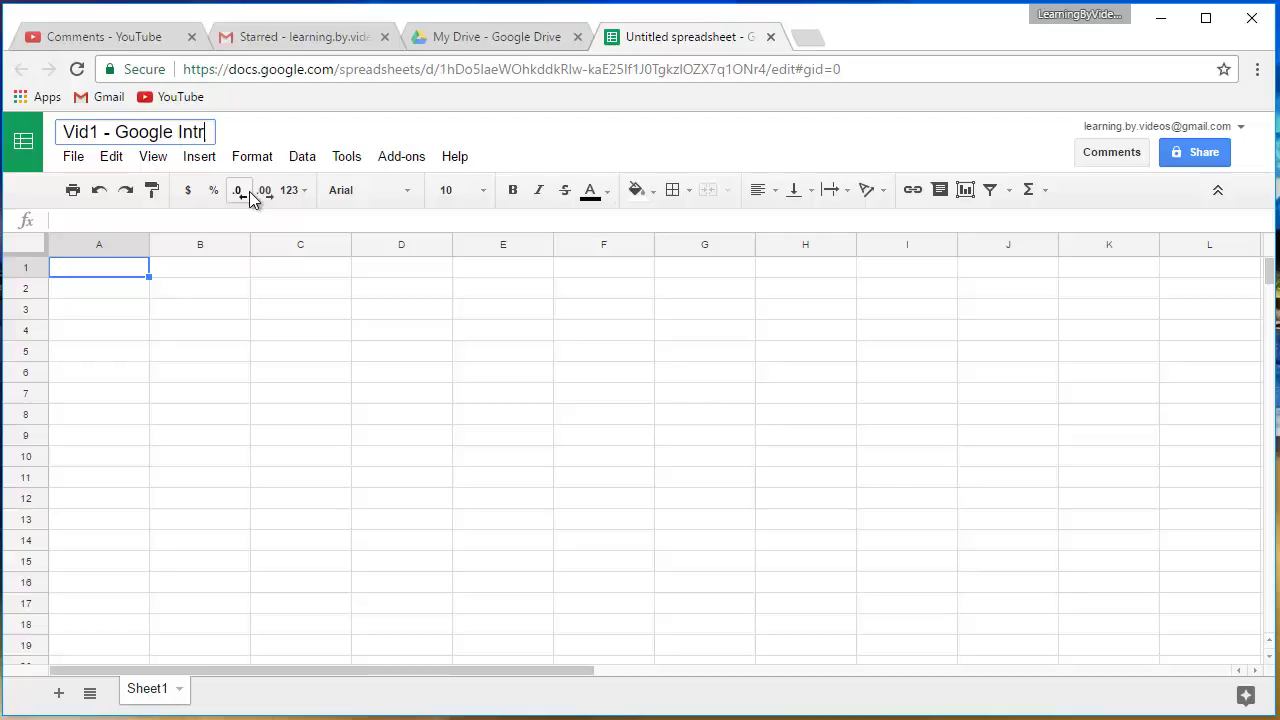
key("BackSpace")
key("Return")
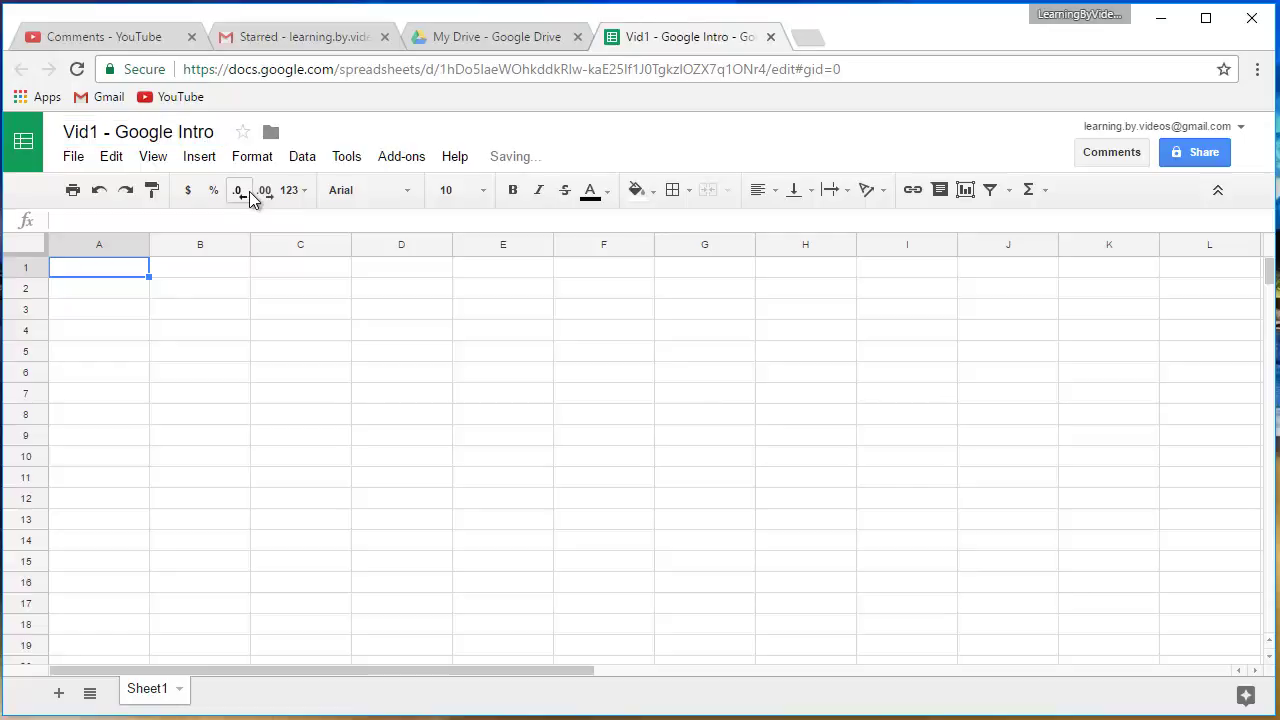
left_click(514, 37)
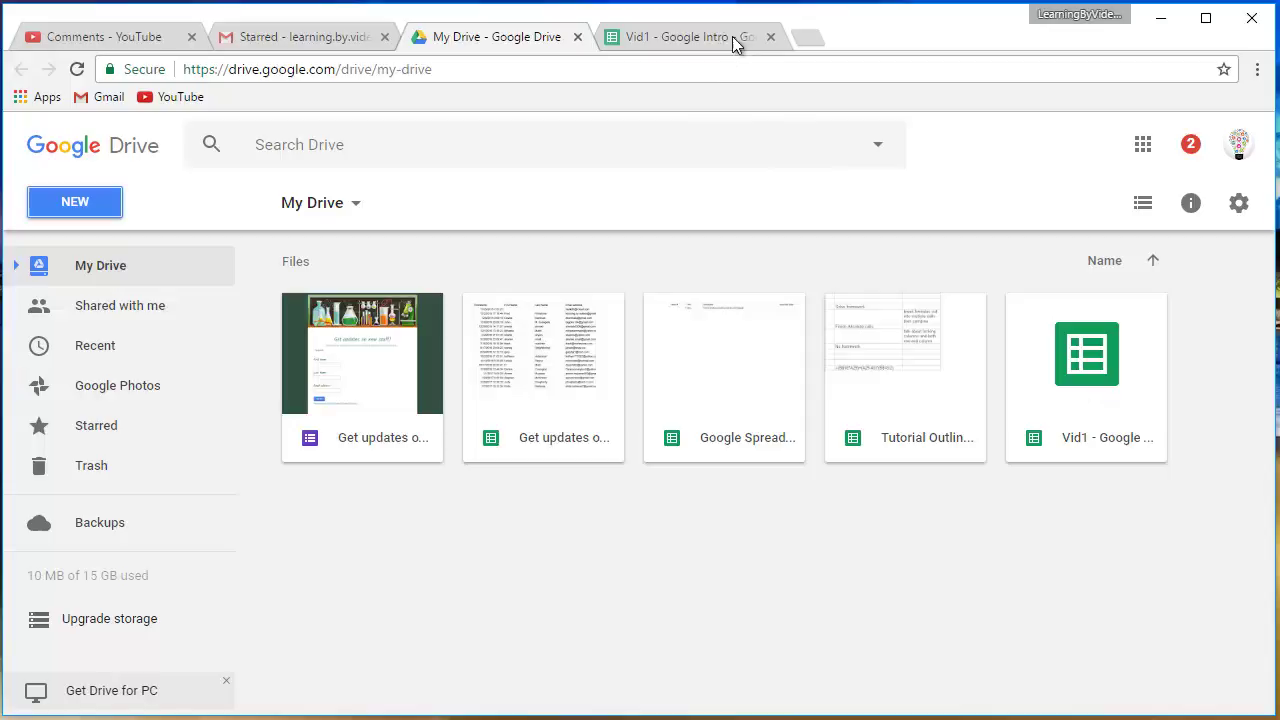
- Enter the numbers 1, 2, 3, 4 and 5 in cells A1 to A5 of the Vid1 - Google Intro spreadsheet
left_click(674, 38)
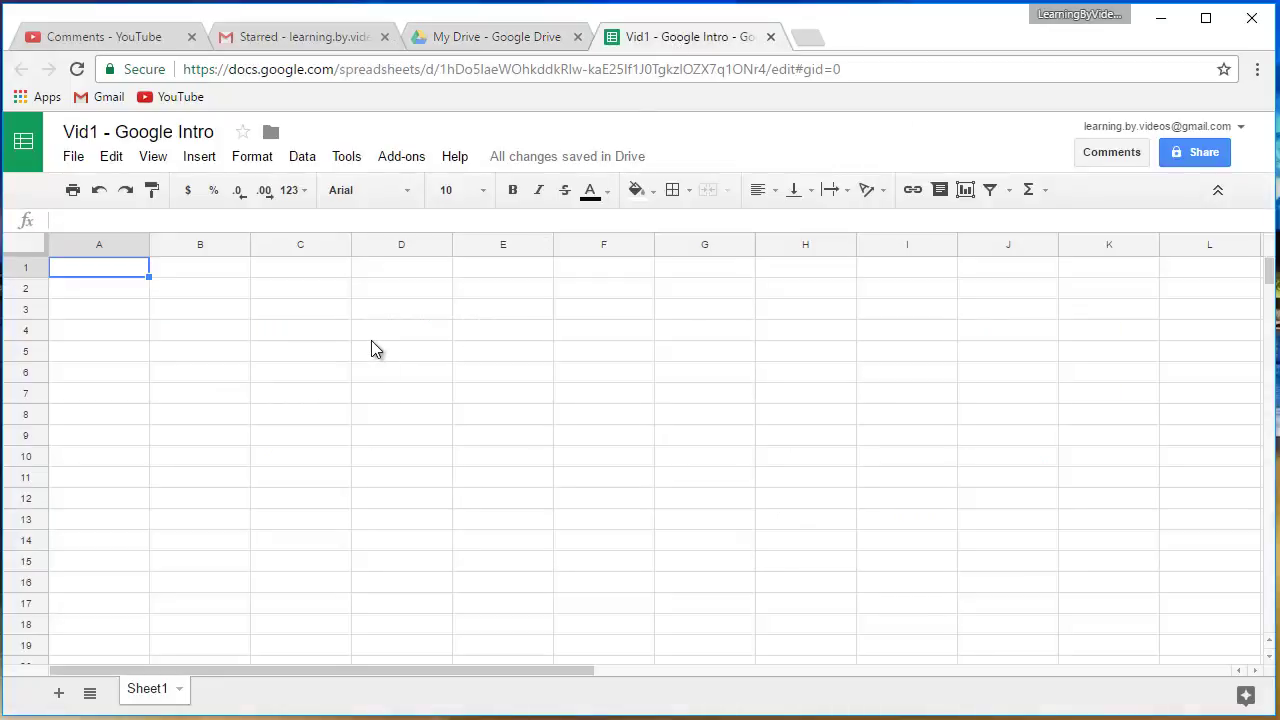
type("1")
key("Return")
type("2")
key("Return")
type("3")
key("Return")
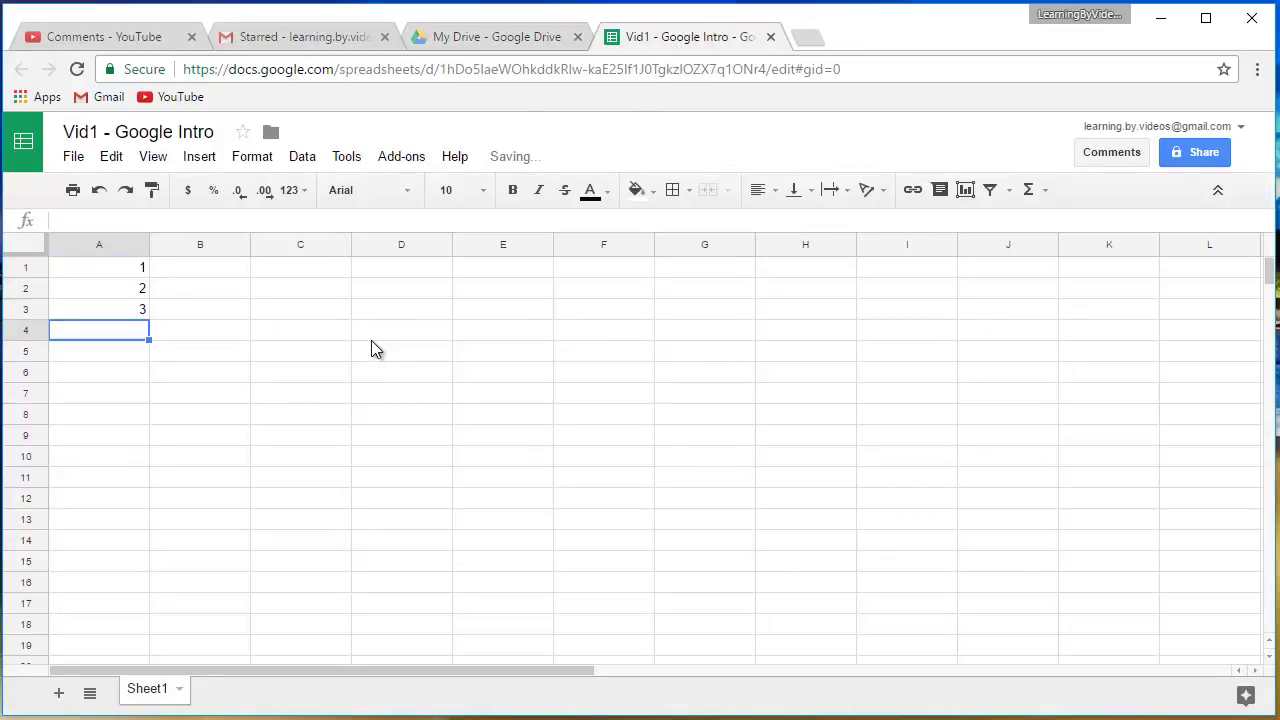
type("4")
key("Return")
type("5")
key("Return")
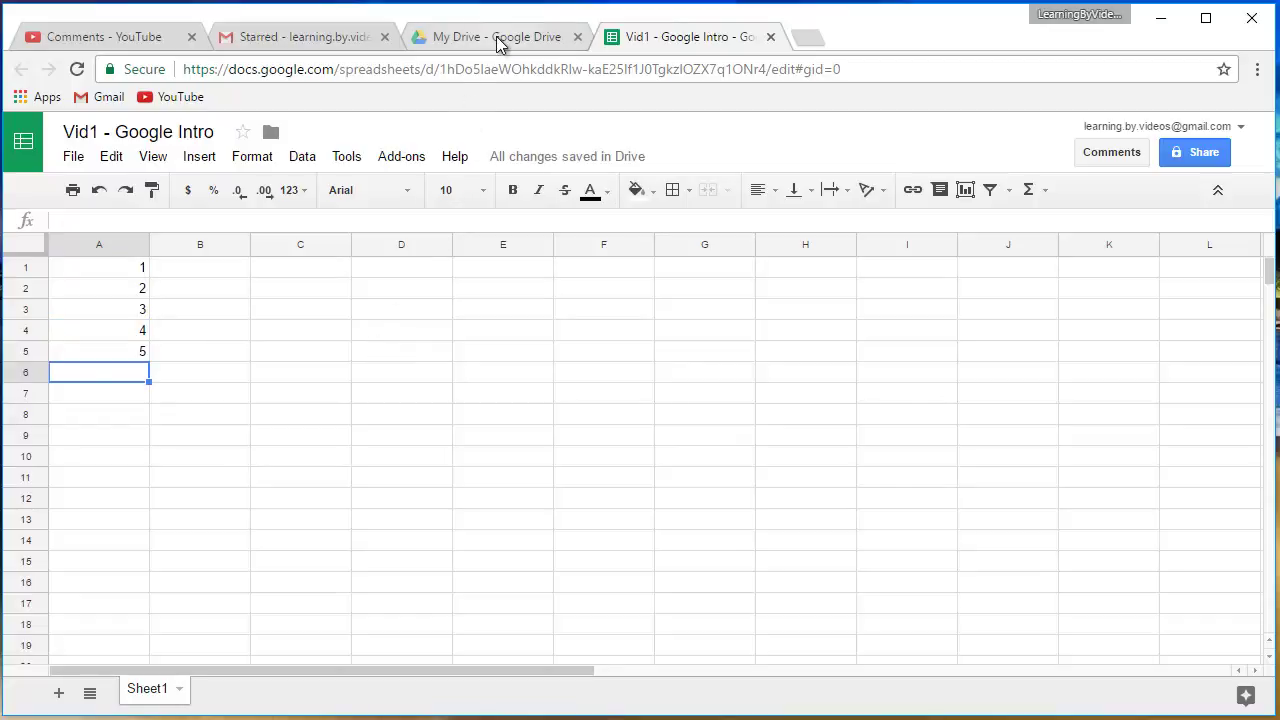
- Close the Vid1 - Google Intro spreadsheet, reopen it from My Drive and select cell B4
left_click(768, 37)
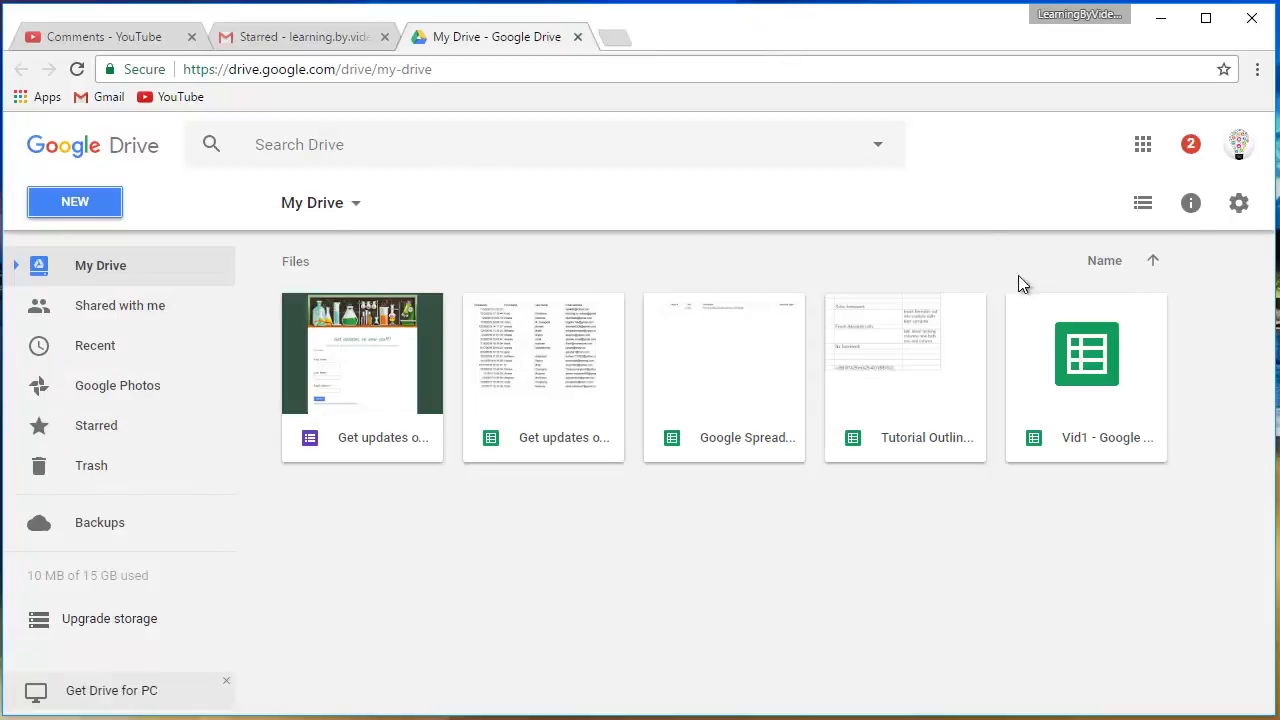
double_click(1048, 346)
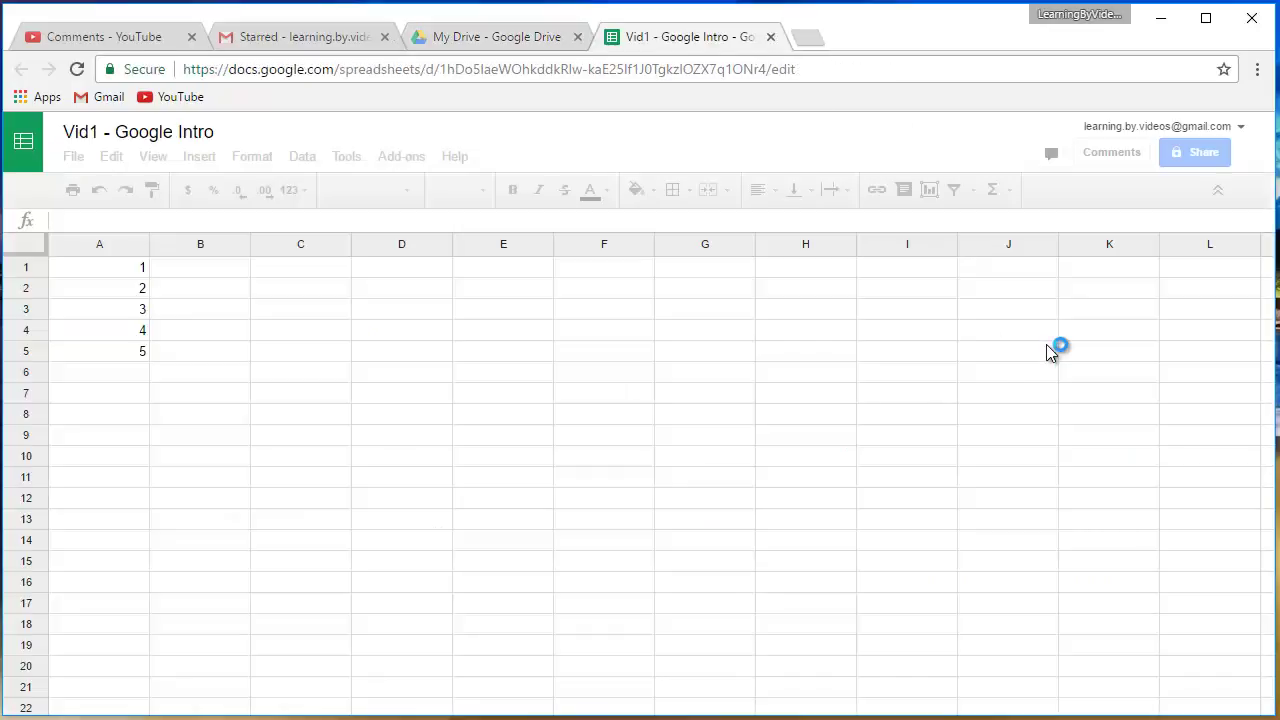
left_click(131, 356)
left_click(207, 336)
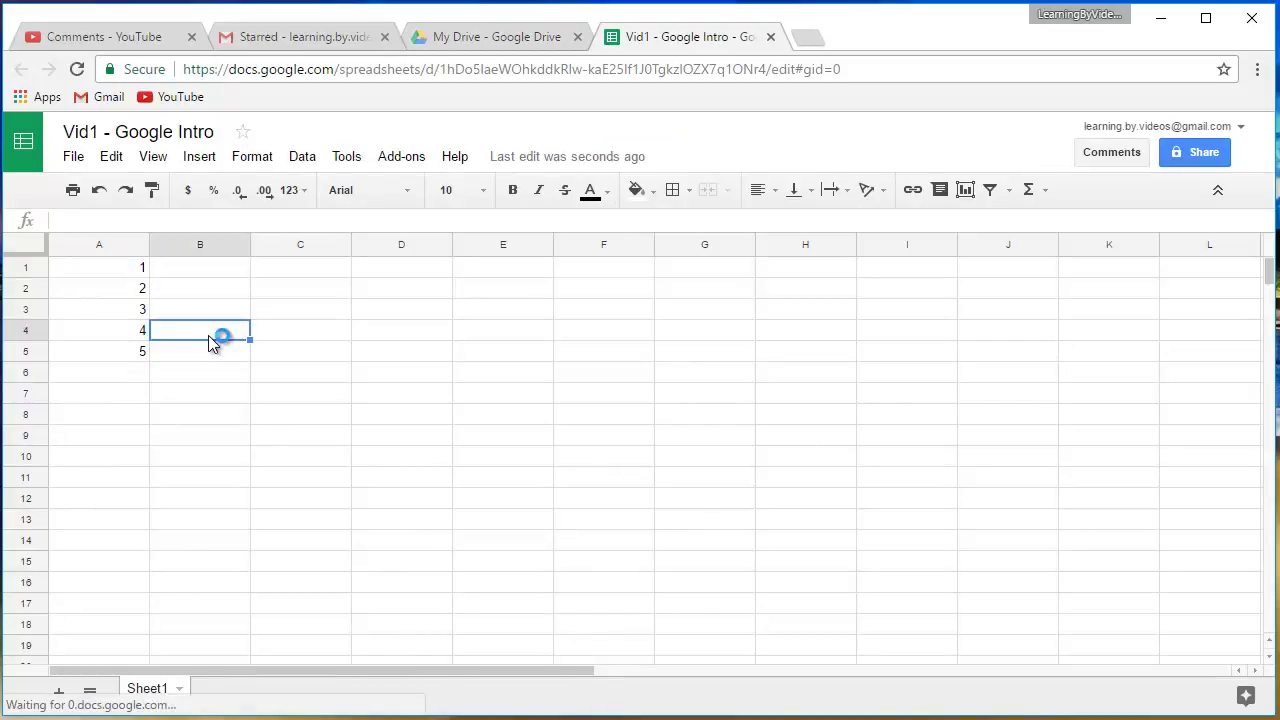